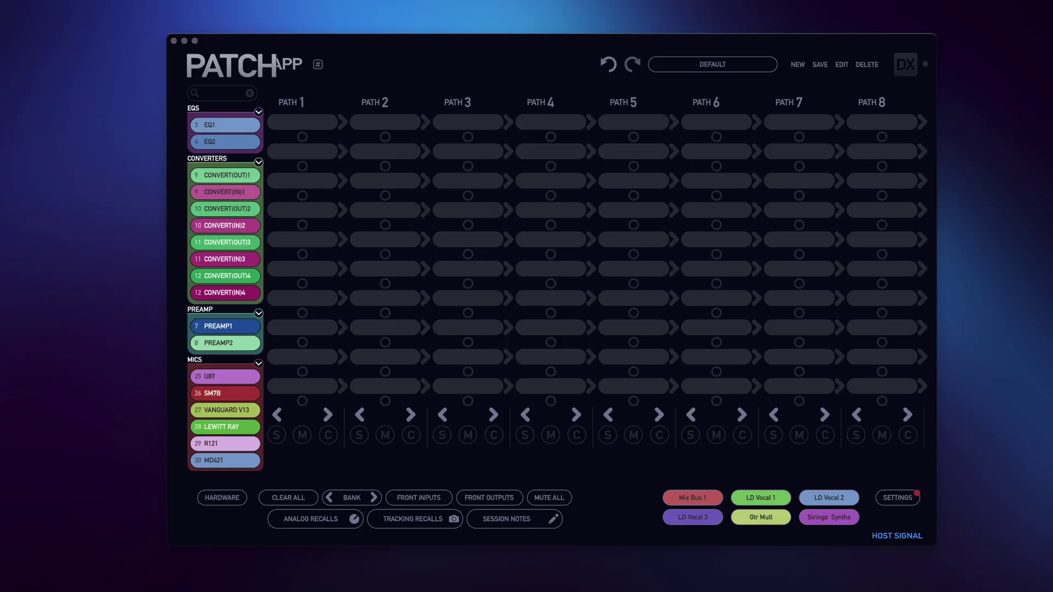
# - Load the Mix Bus 1 routing and test bypassing MAST.SAT2 and the mastering stages on both buses
pyautogui.click(705, 503)
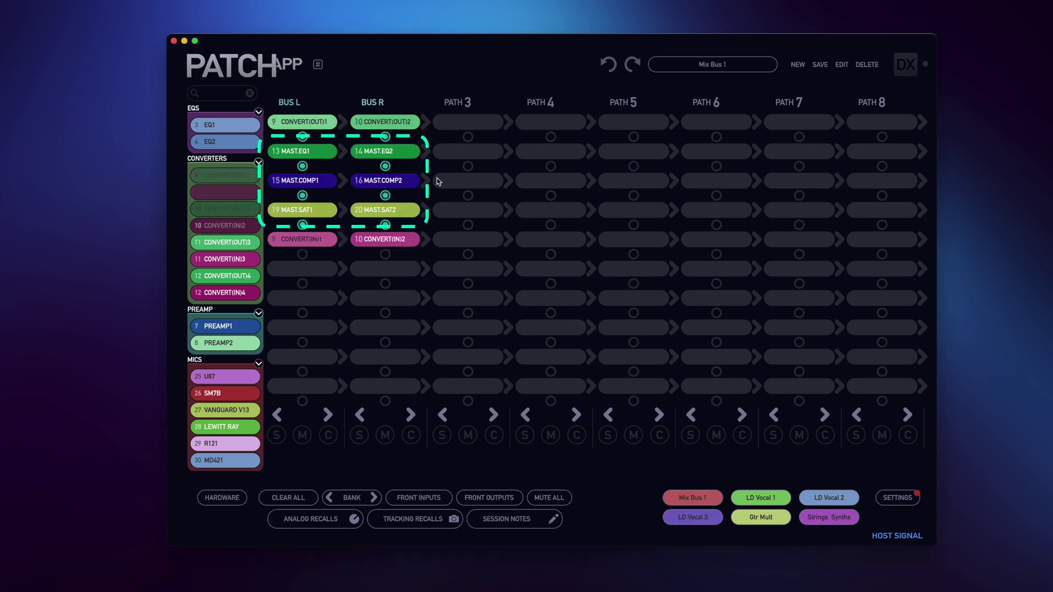
pyautogui.keyDown('super'); pyautogui.click(409, 208); pyautogui.keyUp('super')
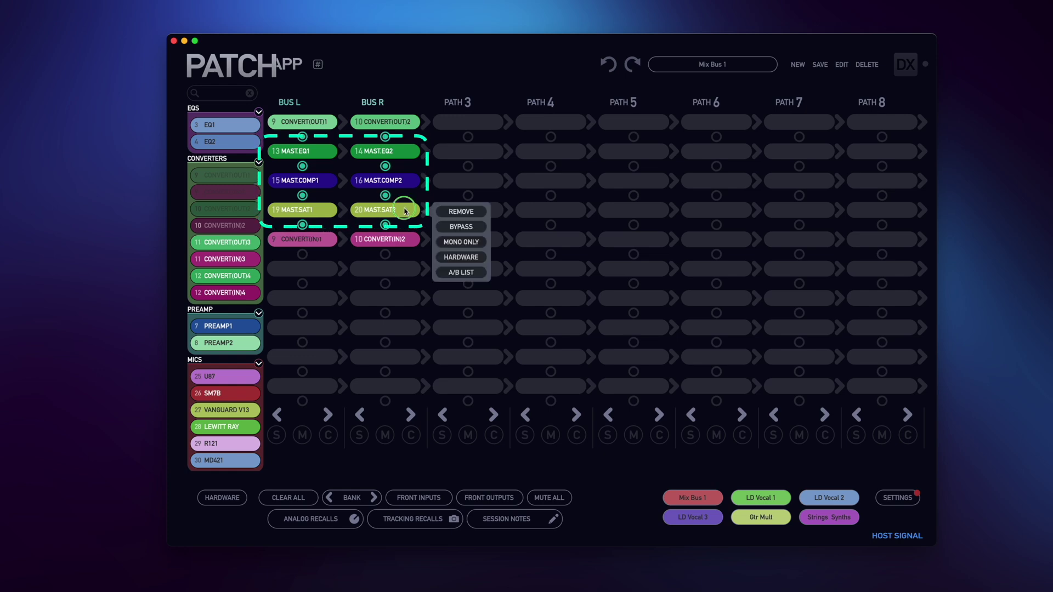
pyautogui.click(454, 227)
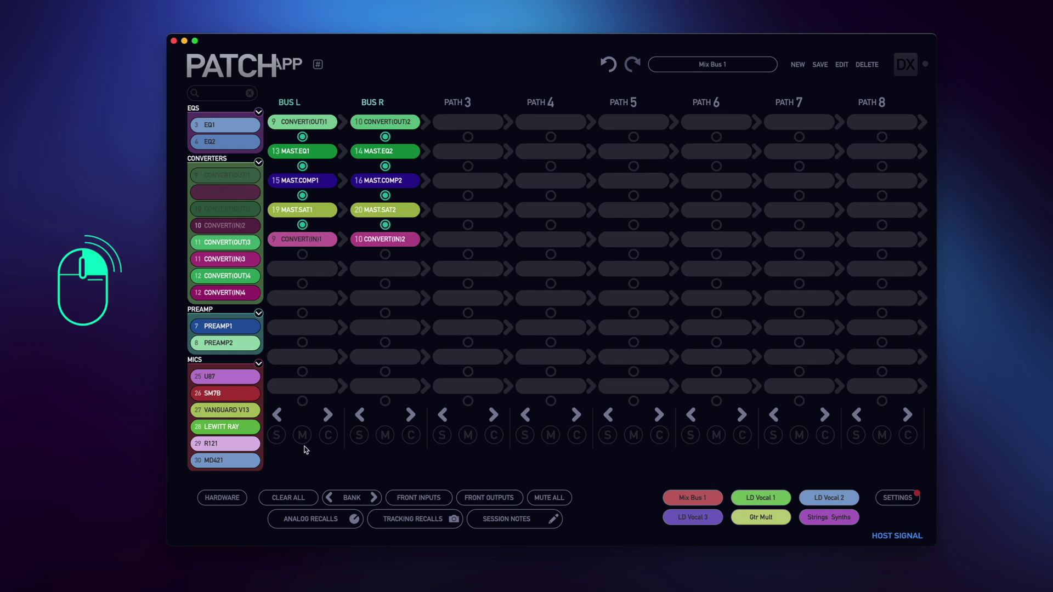
pyautogui.click(302, 435)
pyautogui.click(355, 436)
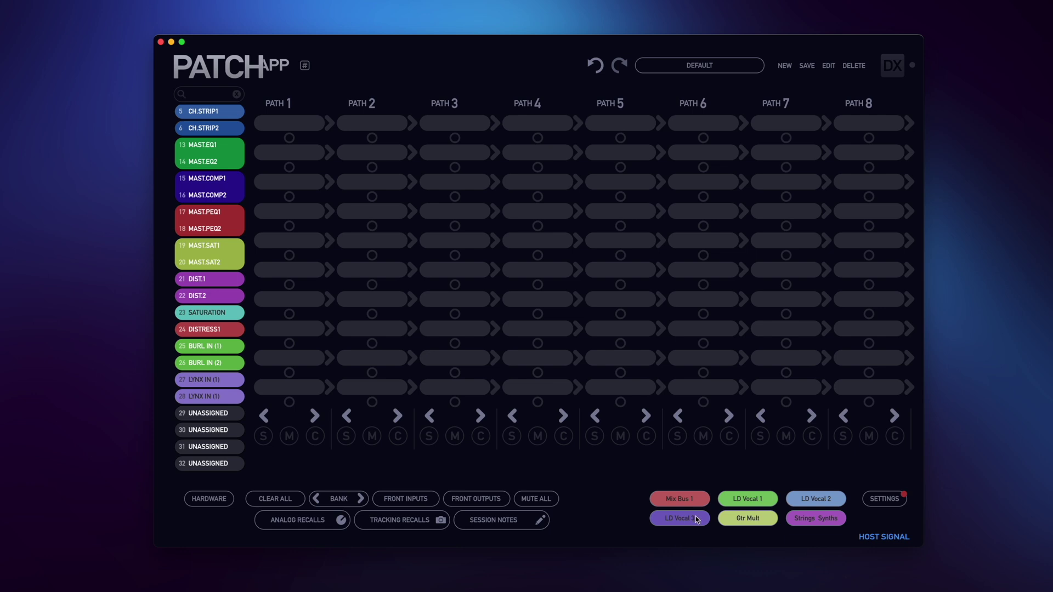
# - Load the LD Vocal 3 routing preset
pyautogui.click(687, 518)
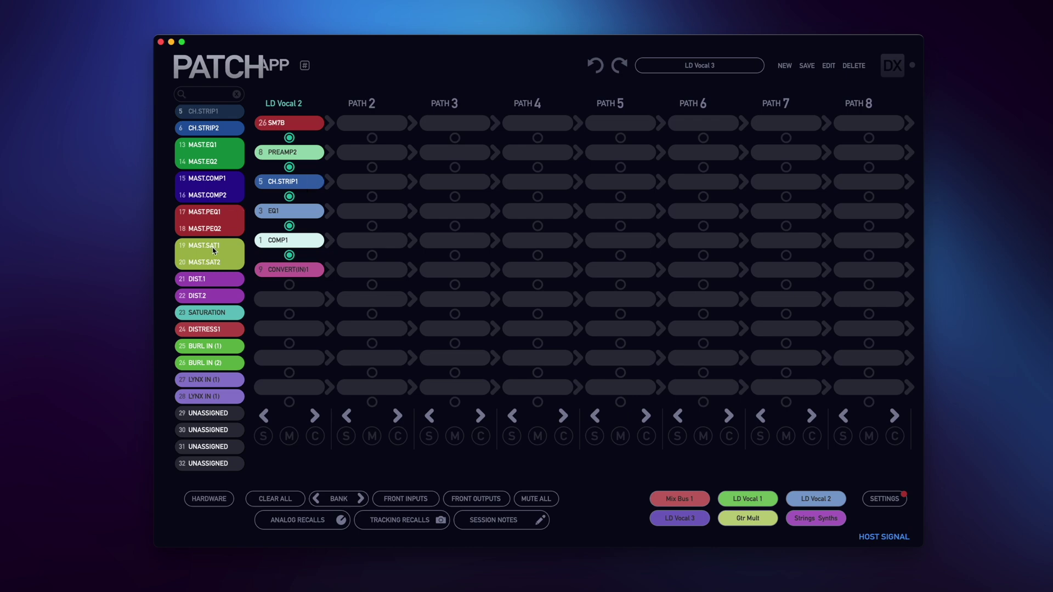
pyautogui.scroll(-10, 214, 251)
pyautogui.scroll(-1, 218, 364)
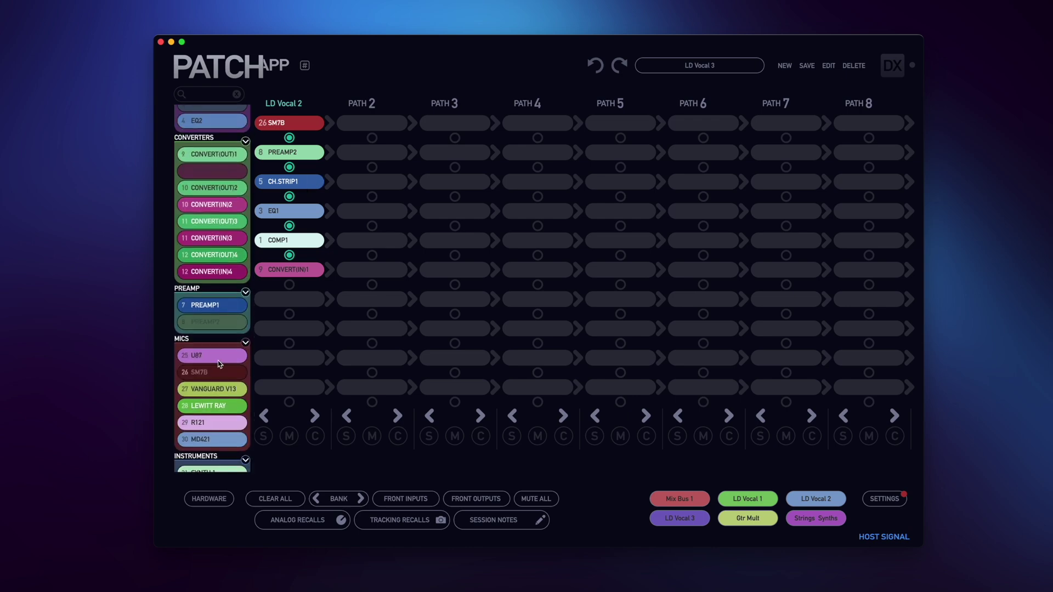
# - Replace PREAMP2 with PREAMP1 in the LD Vocal 2 path, comparing with undo and redo
pyautogui.moveTo(231, 299); pyautogui.dragTo(289, 163)
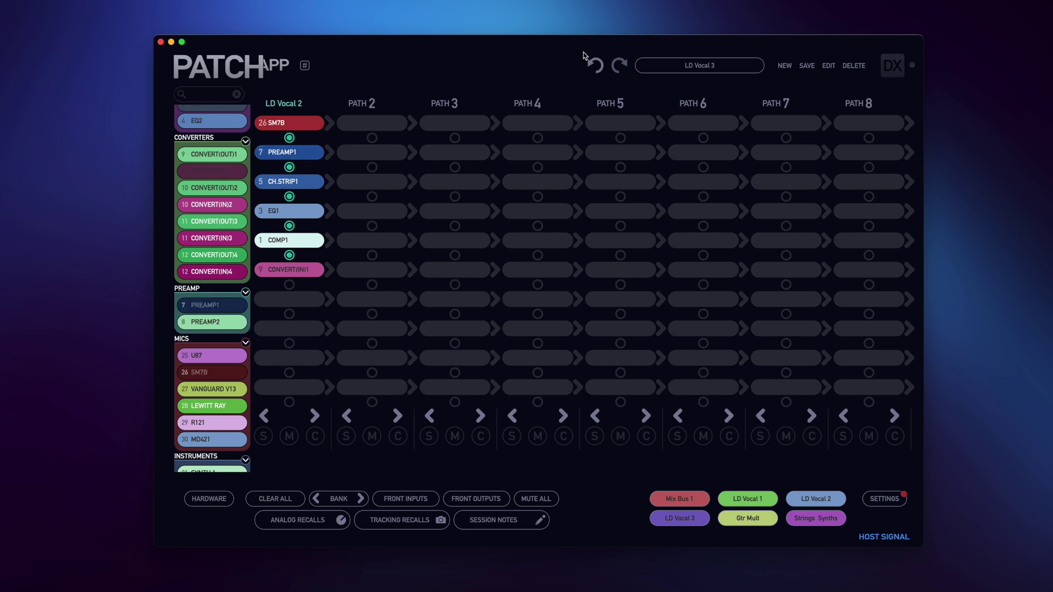
pyautogui.click(593, 66)
pyautogui.click(625, 67)
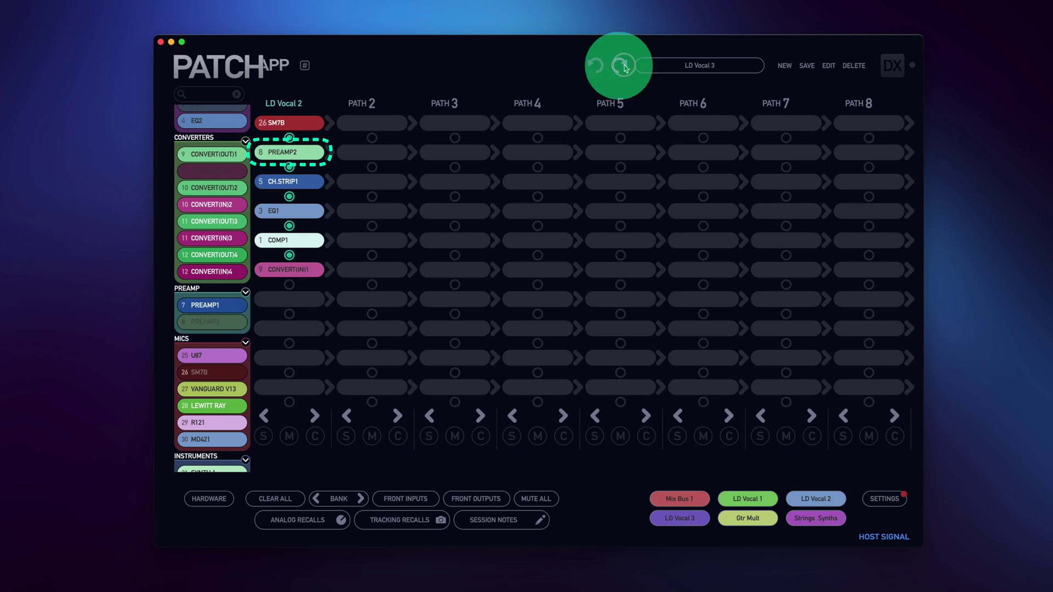
pyautogui.click(590, 66)
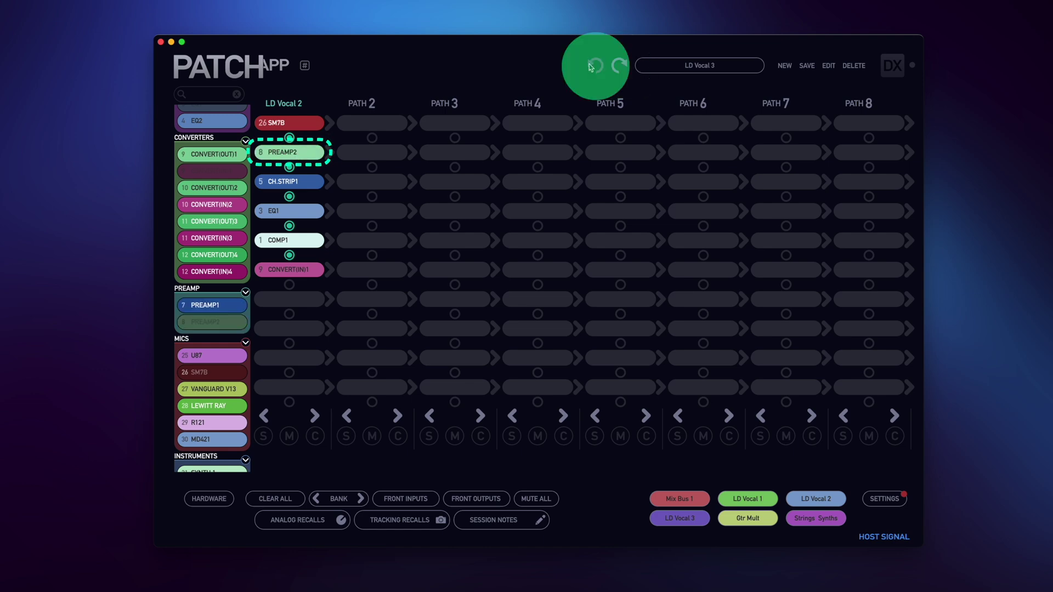
pyautogui.click(624, 67)
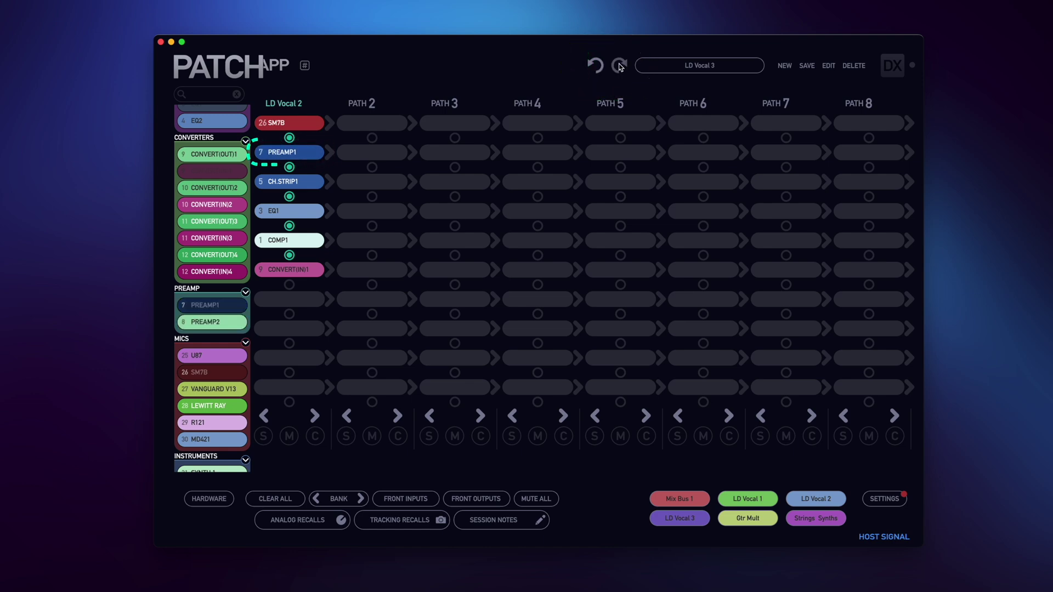
# - Show the A/B list for the LD Vocal 2 PREAMP1 slot, containing only PREAMP1
pyautogui.rightClick(311, 158)
pyautogui.click(377, 215)
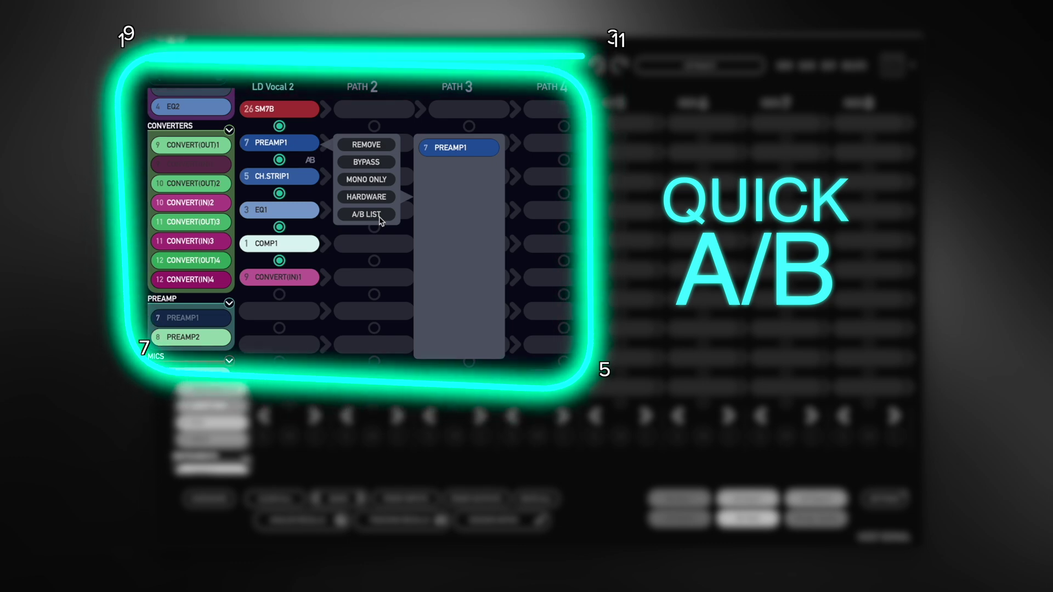
pyautogui.click(416, 226)
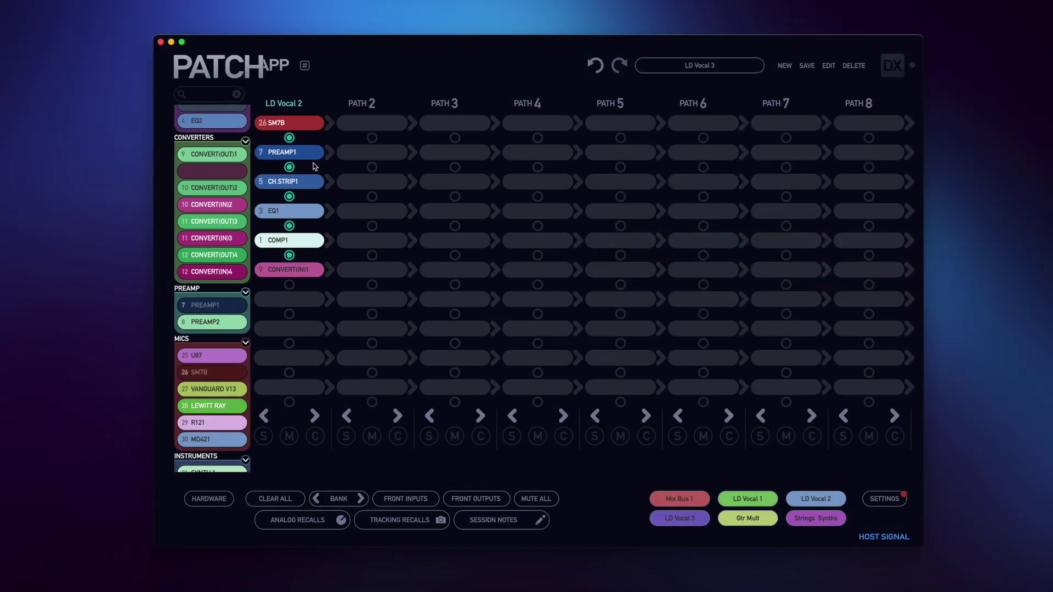
pyautogui.rightClick(313, 158)
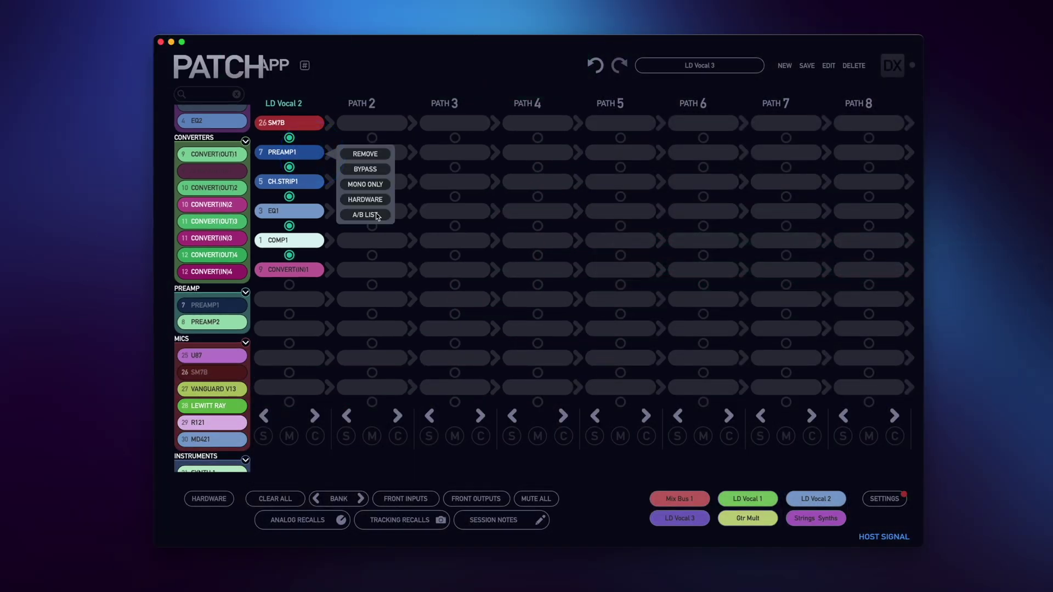
pyautogui.click(377, 215)
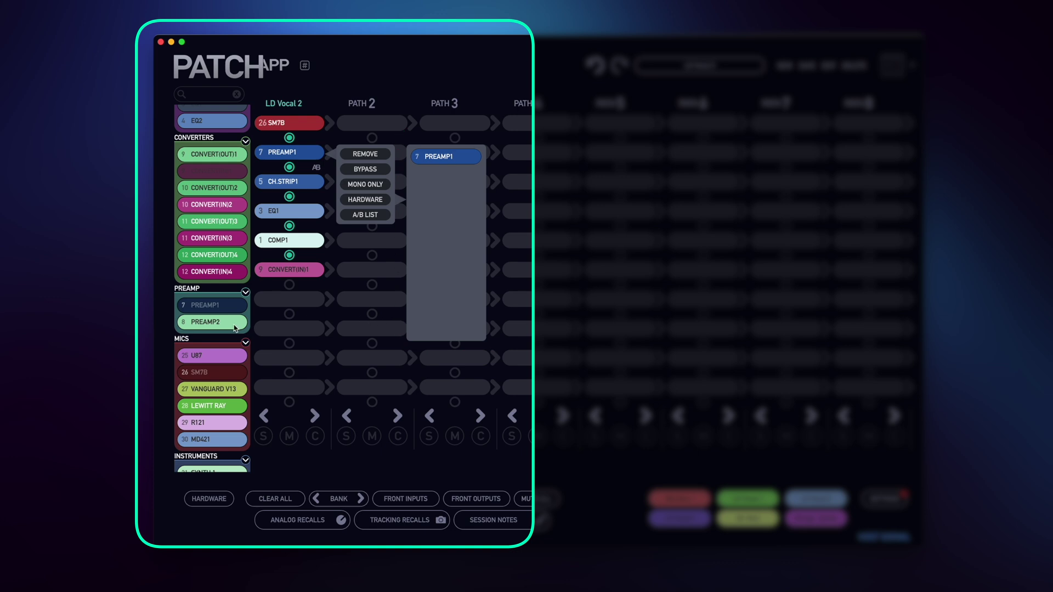
# - Add PREAMP2 to the slot's A/B list and flip the slot between PREAMP1 and PREAMP2
pyautogui.moveTo(362, 247); pyautogui.dragTo(444, 191)
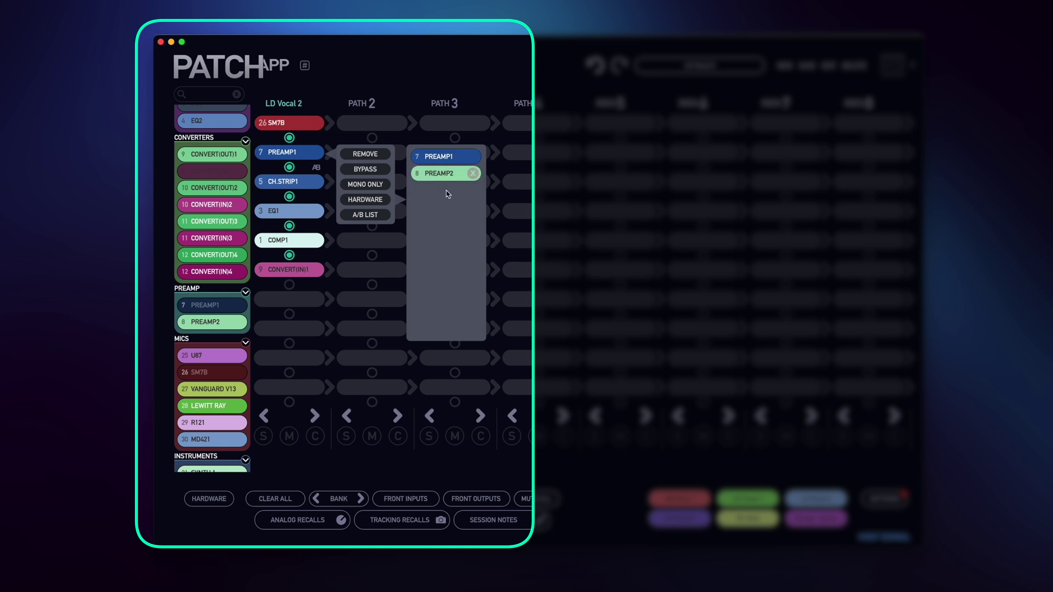
pyautogui.click(408, 118)
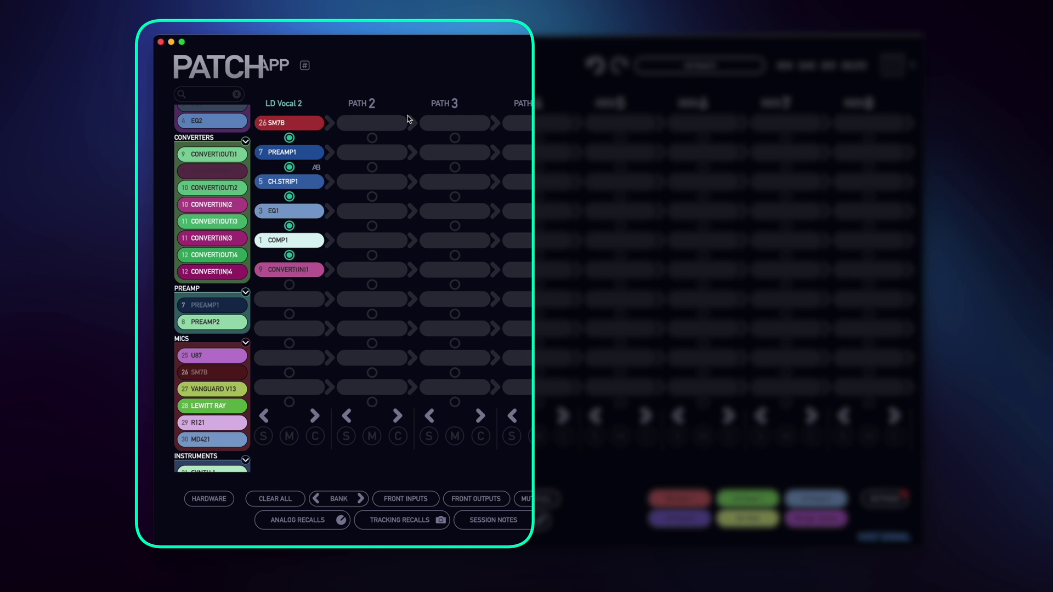
pyautogui.click(317, 170)
pyautogui.click(317, 170)
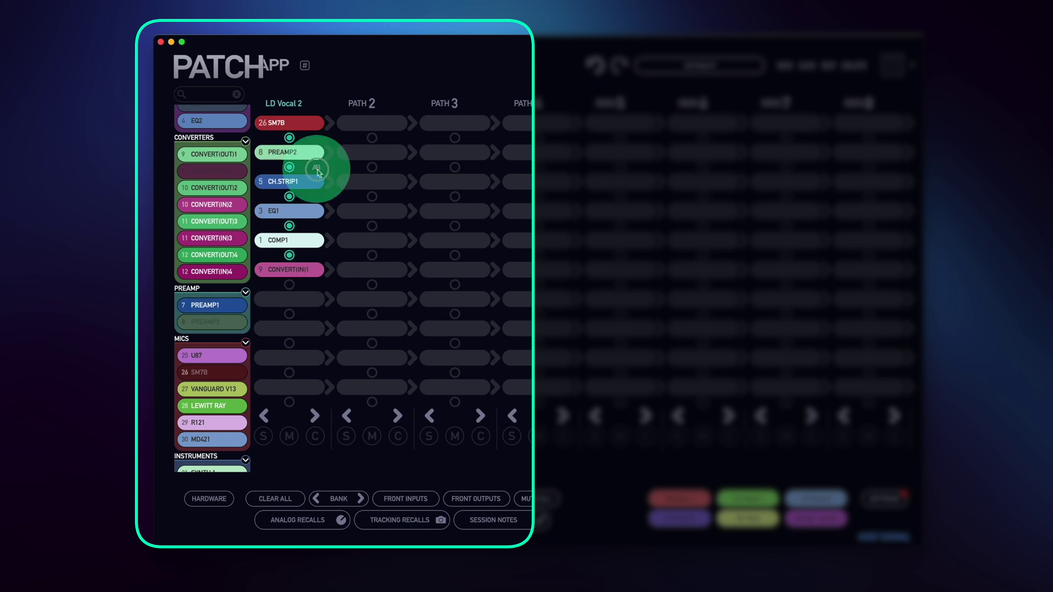
pyautogui.click(317, 170)
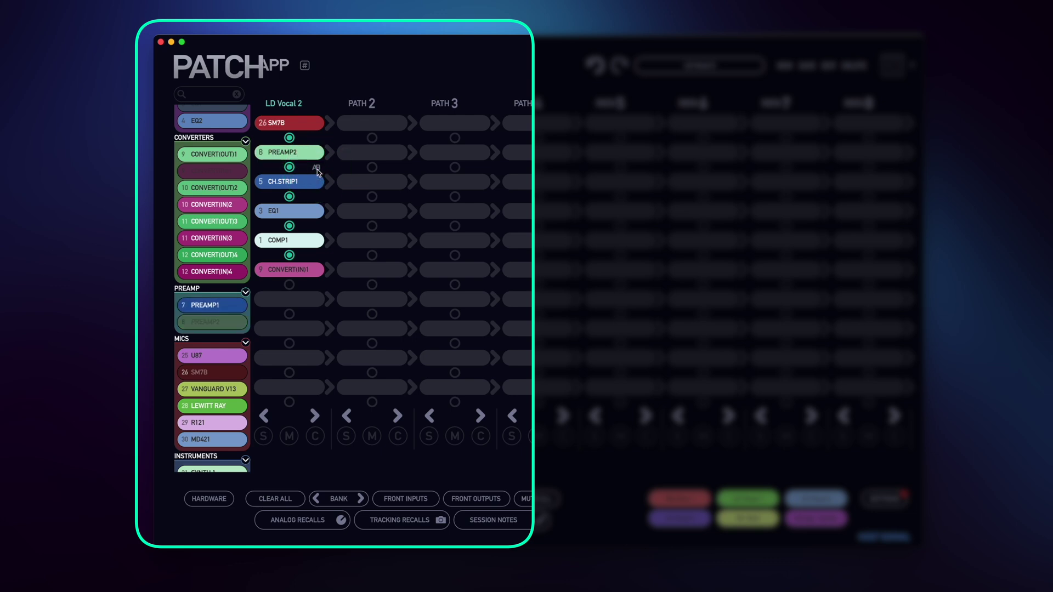
pyautogui.click(317, 170)
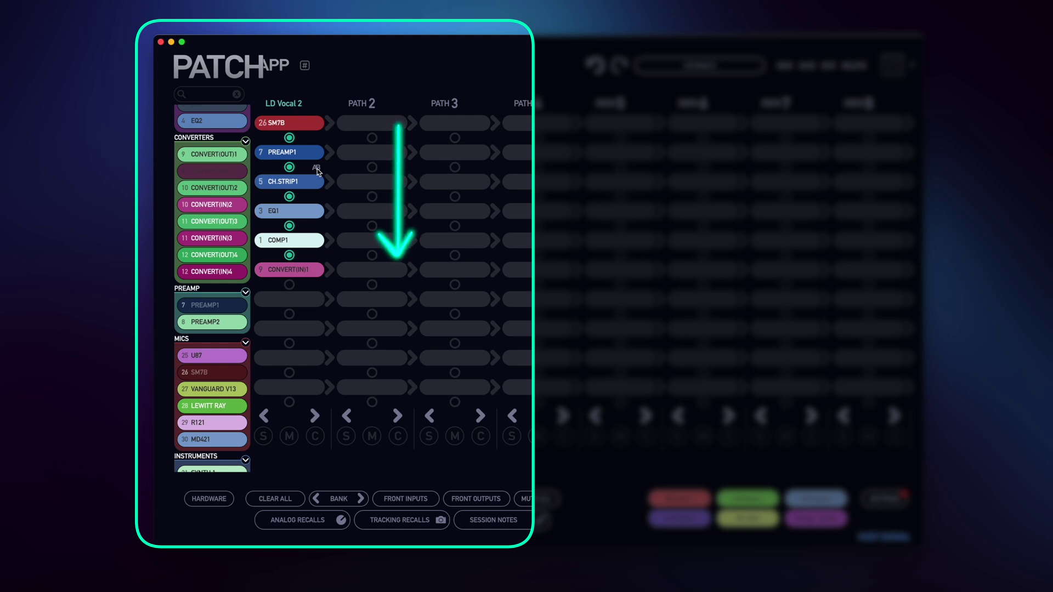
# - Choose PREAMP2 for the preamp slot from its A/B list
pyautogui.rightClick(316, 159)
pyautogui.click(373, 217)
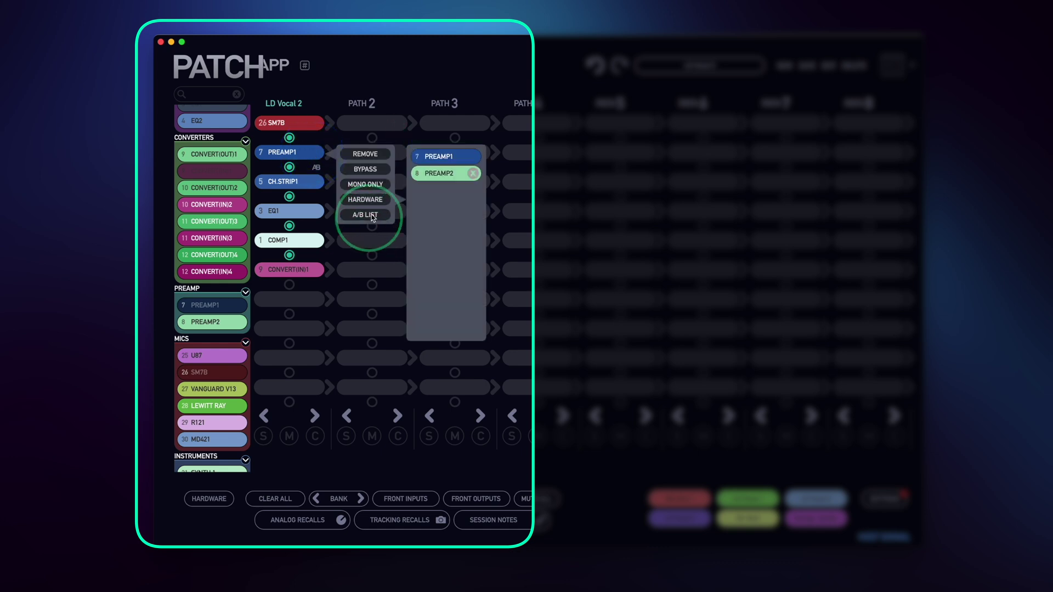
pyautogui.click(441, 174)
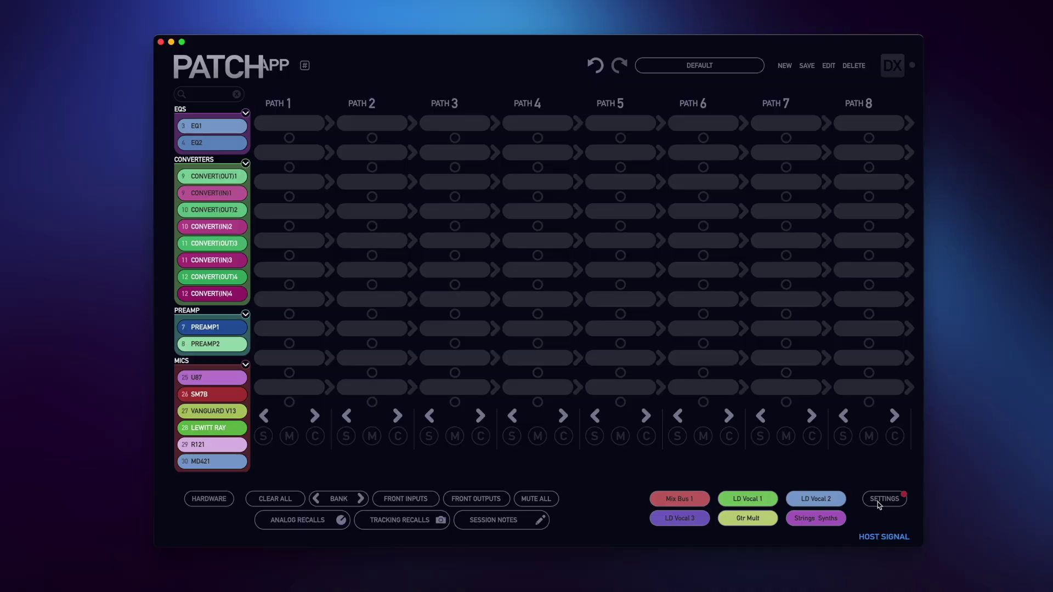
# - Set the User Preferences Autosave Option to Auto-Save Routing and save
pyautogui.click(877, 502)
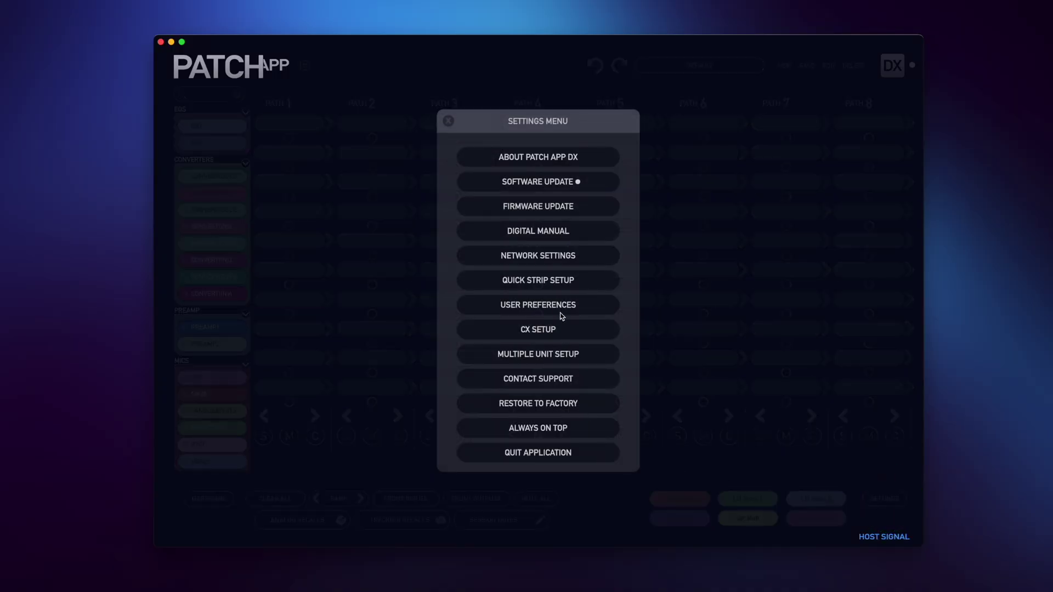
pyautogui.click(558, 305)
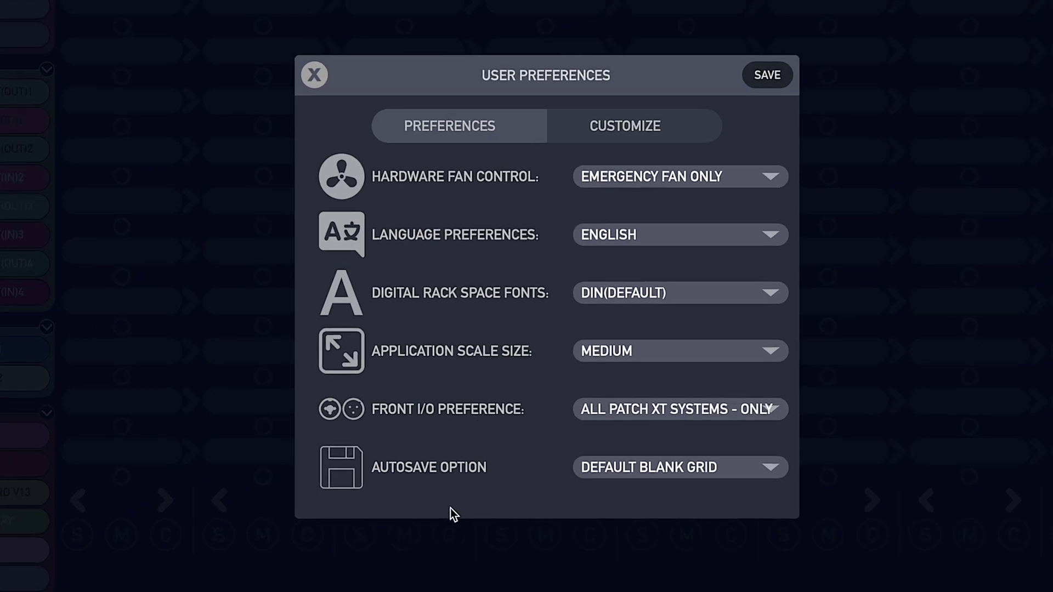
pyautogui.click(771, 468)
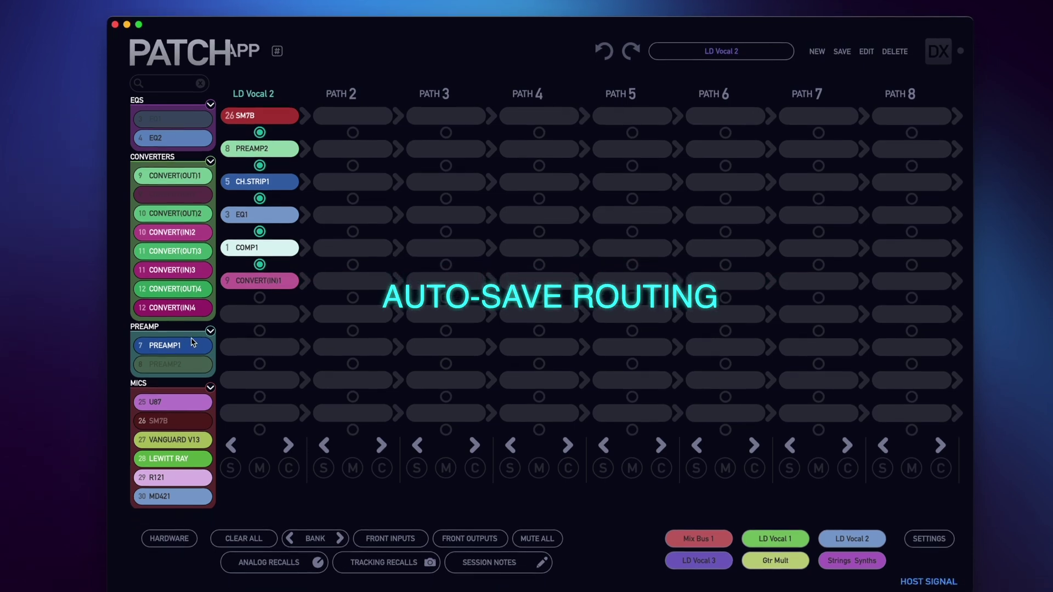
pyautogui.moveTo(193, 342); pyautogui.dragTo(266, 136)
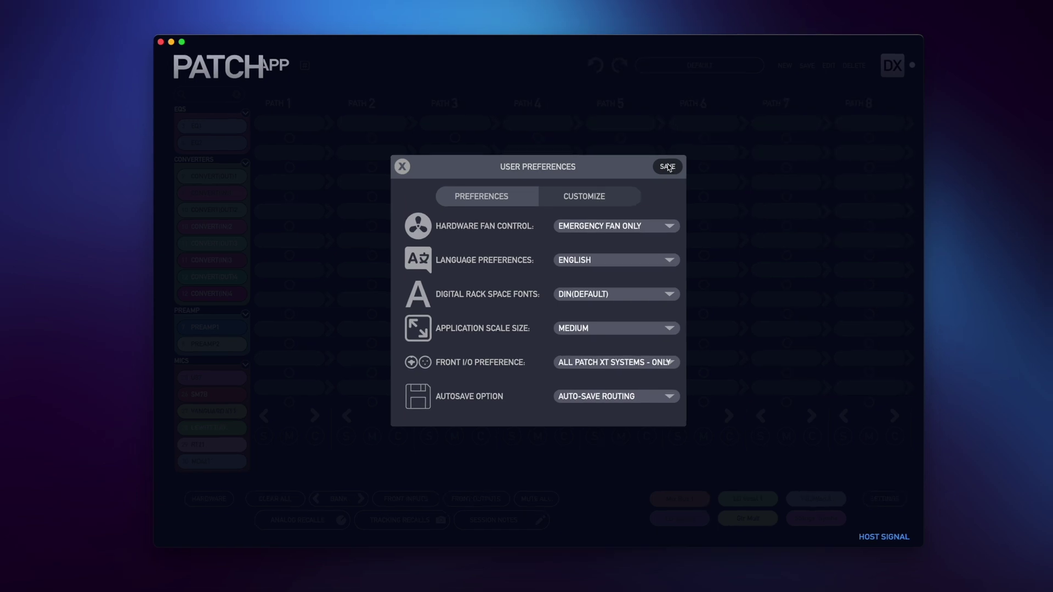
pyautogui.click(668, 167)
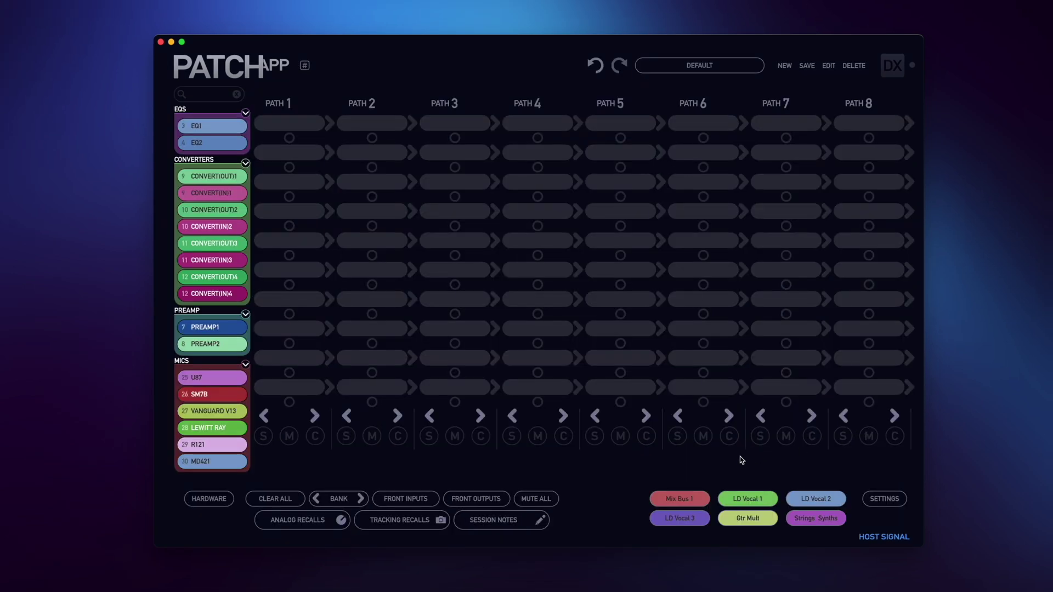
# - Swap PREAMP1 into LD Vocal 2 path 1, restart the app, and confirm the routing persisted
pyautogui.click(794, 501)
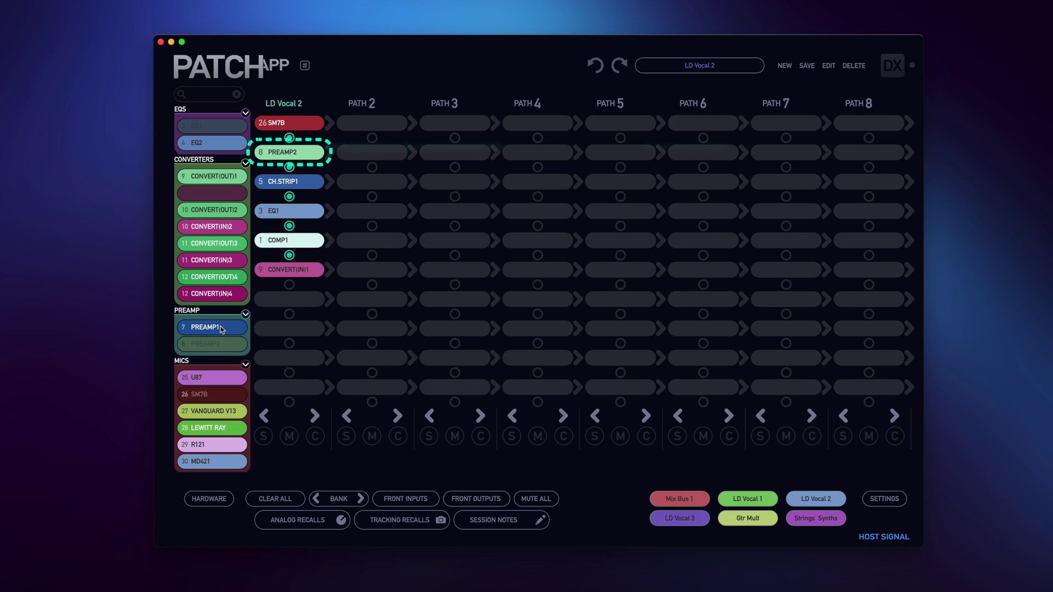
pyautogui.moveTo(222, 329); pyautogui.dragTo(296, 162)
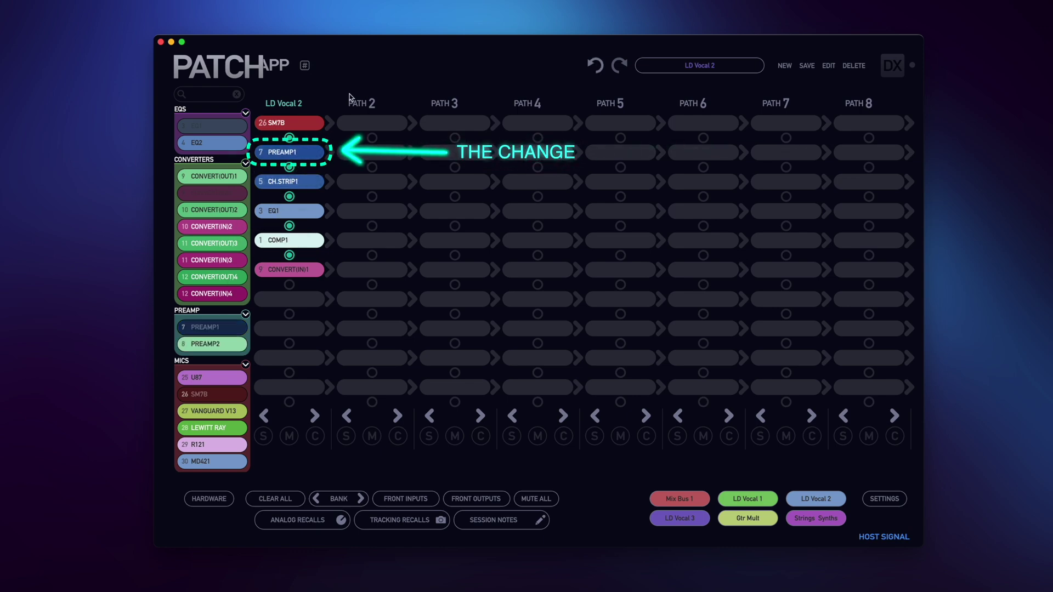
pyautogui.click(160, 42)
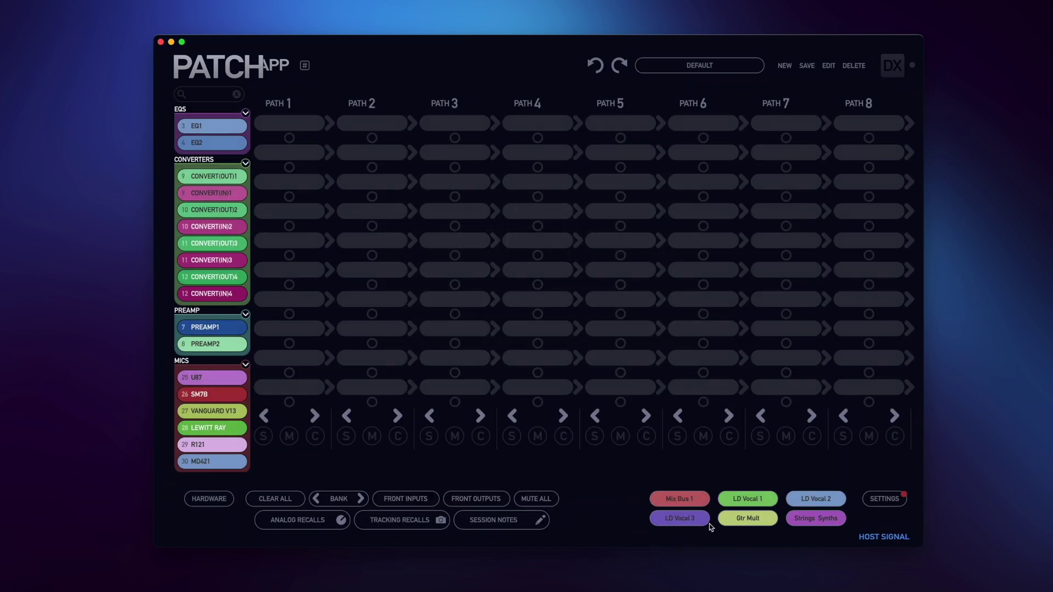
pyautogui.click(826, 503)
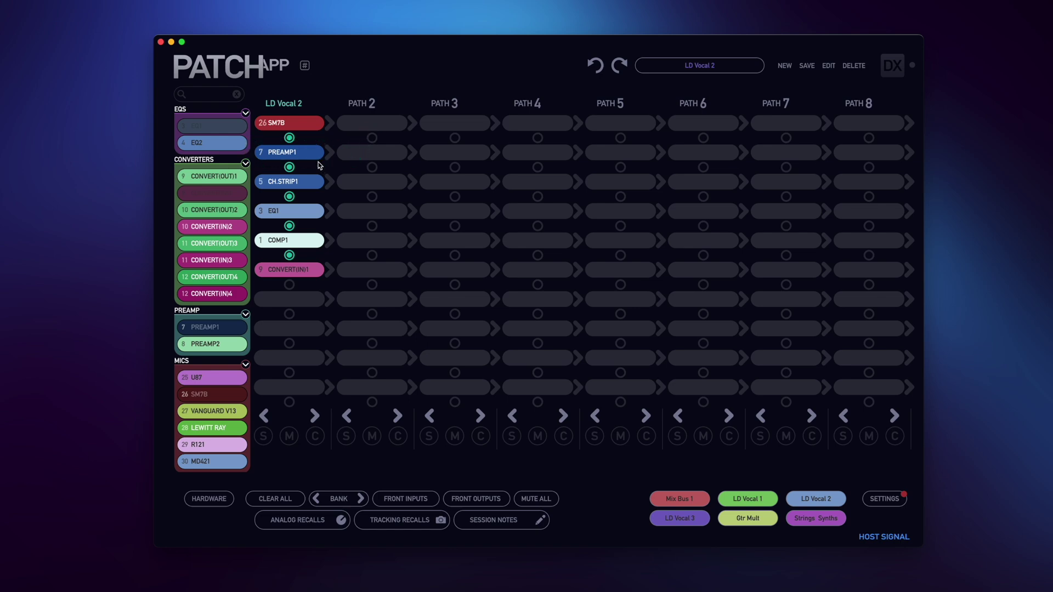
# - Switch the Autosave Option in User Preferences to RECALL LAST ROUTING and save
pyautogui.click(885, 500)
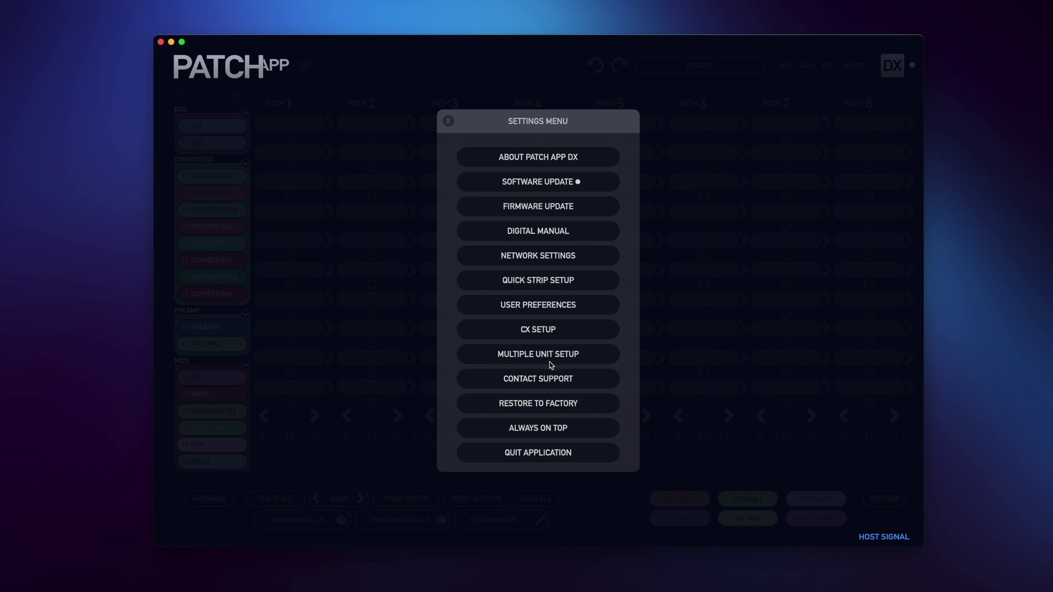
pyautogui.click(550, 301)
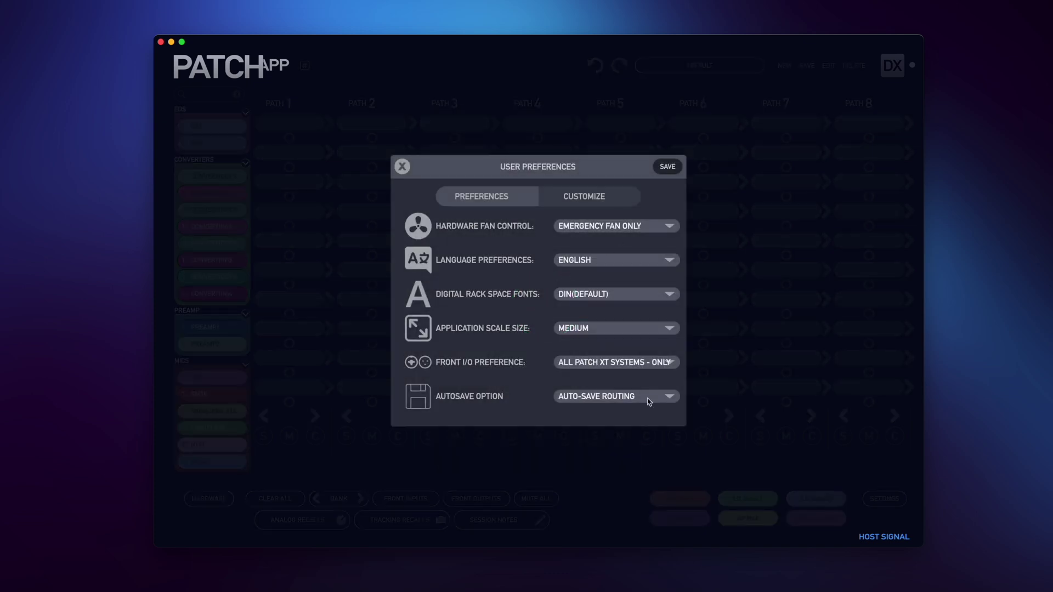
pyautogui.click(648, 400)
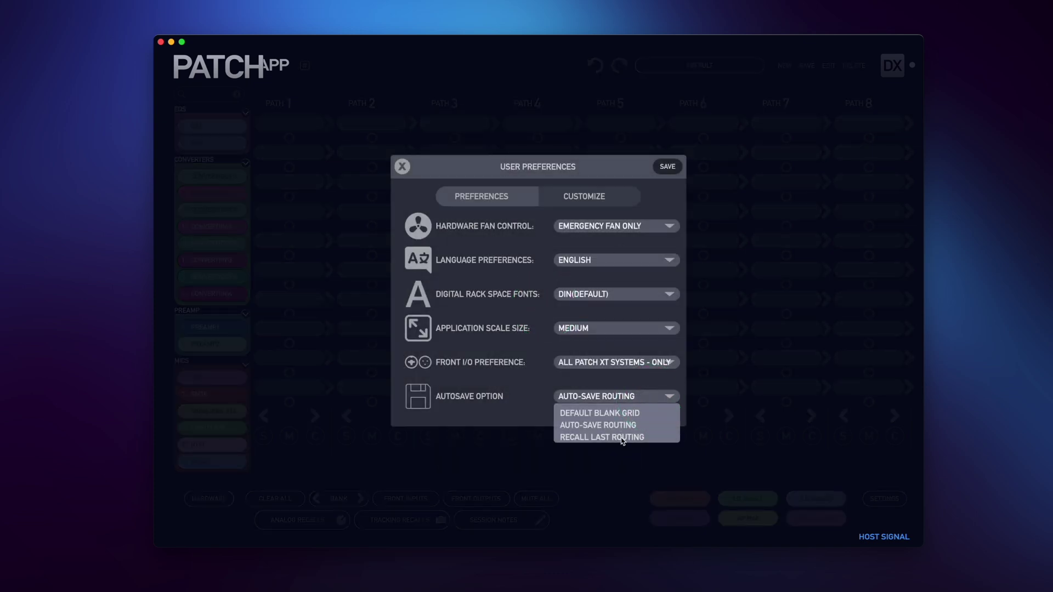
pyautogui.click(623, 438)
pyautogui.click(668, 167)
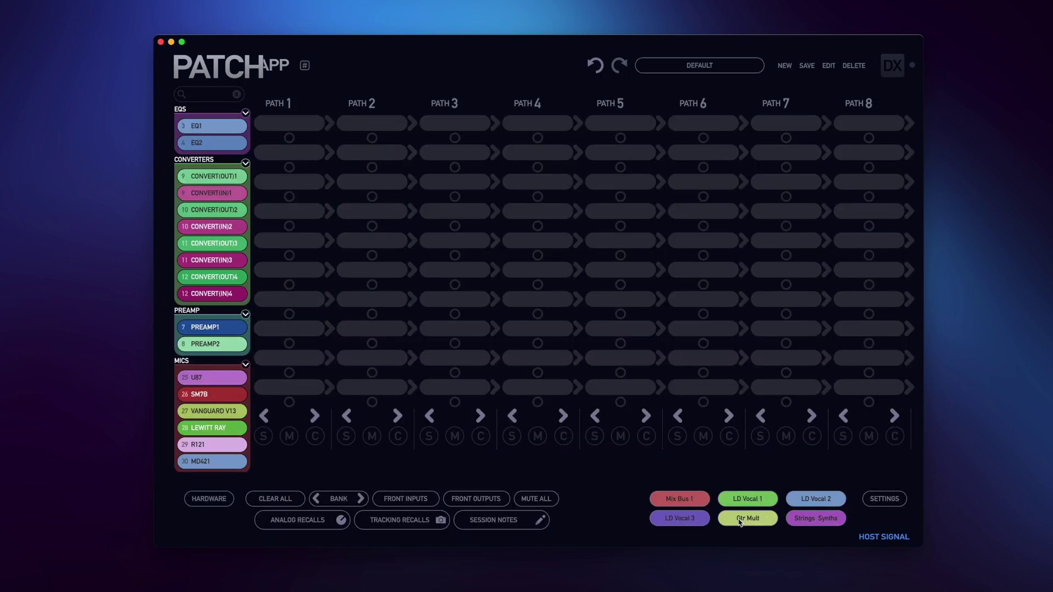
# - Edit Mix Bus 1: move BUS R to path 3, add MAST.PEQ1 and CONVERT(IN)4, then close
pyautogui.click(693, 500)
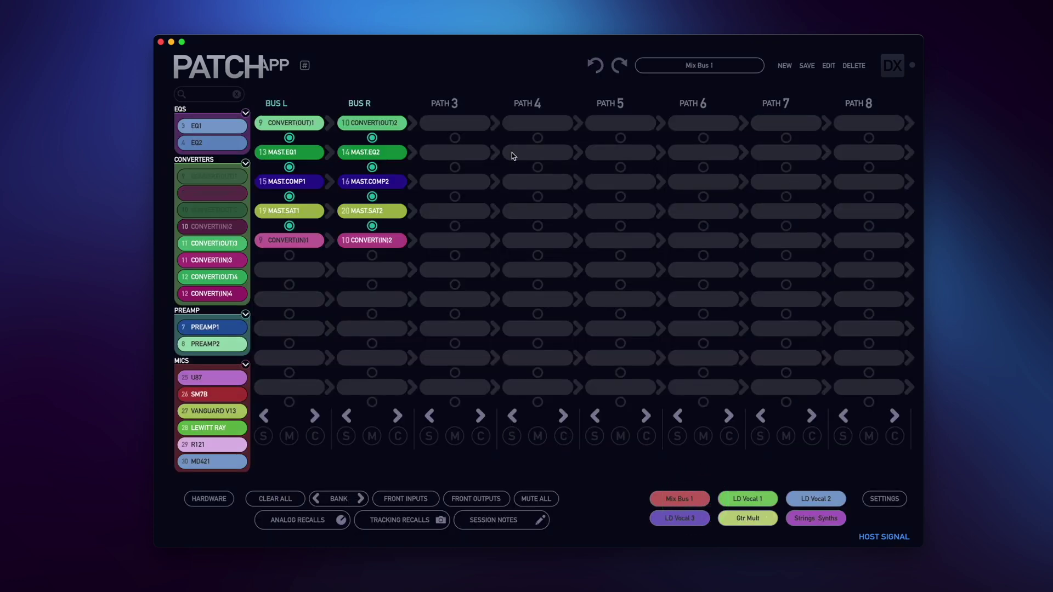
pyautogui.click(161, 42)
pyautogui.click(400, 417)
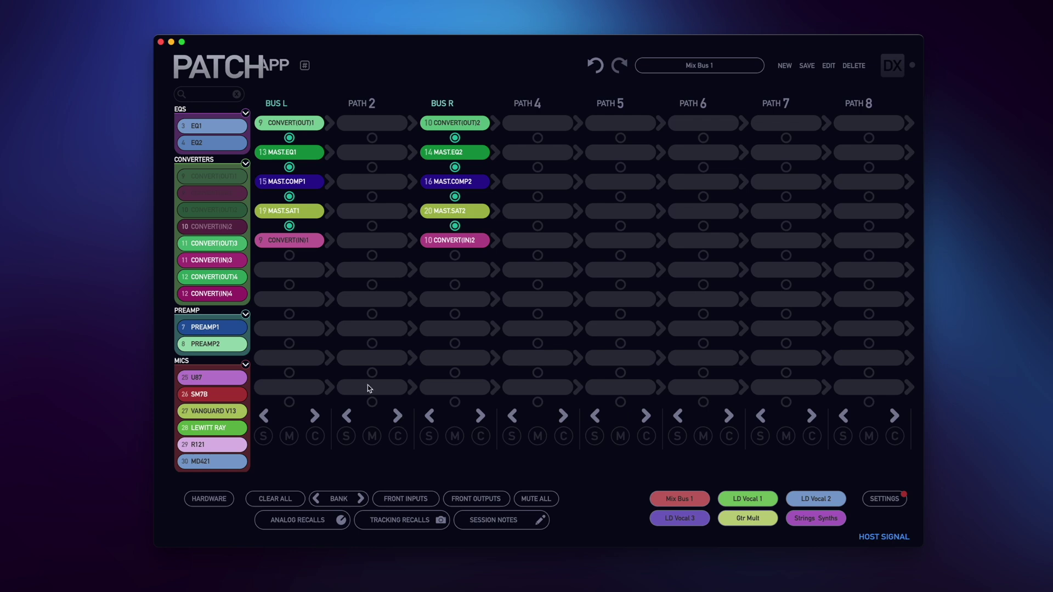
pyautogui.click(495, 212)
pyautogui.moveTo(393, 217); pyautogui.dragTo(384, 213)
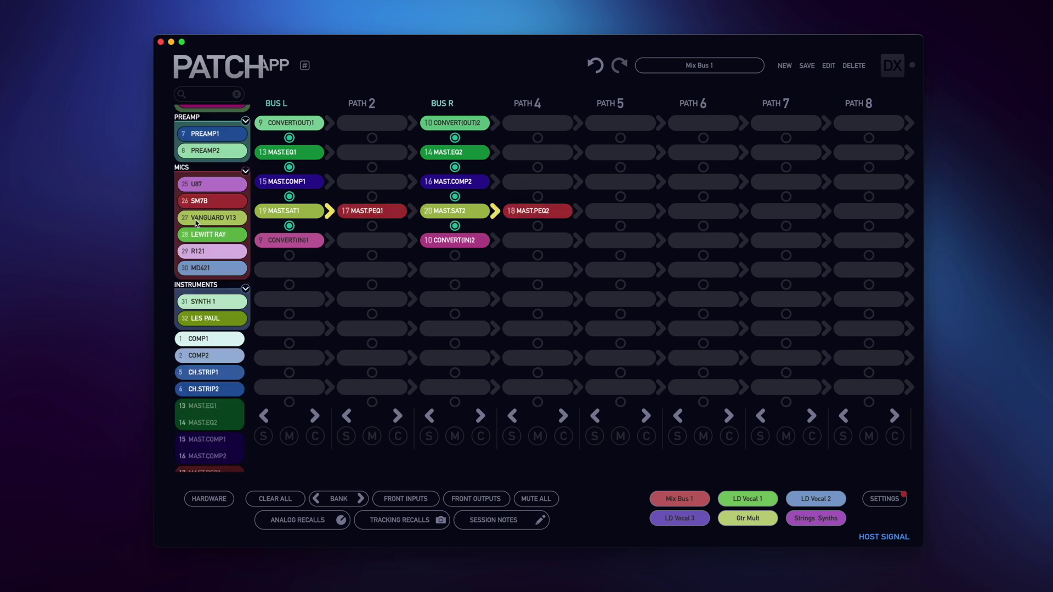
pyautogui.moveTo(223, 298); pyautogui.dragTo(545, 251)
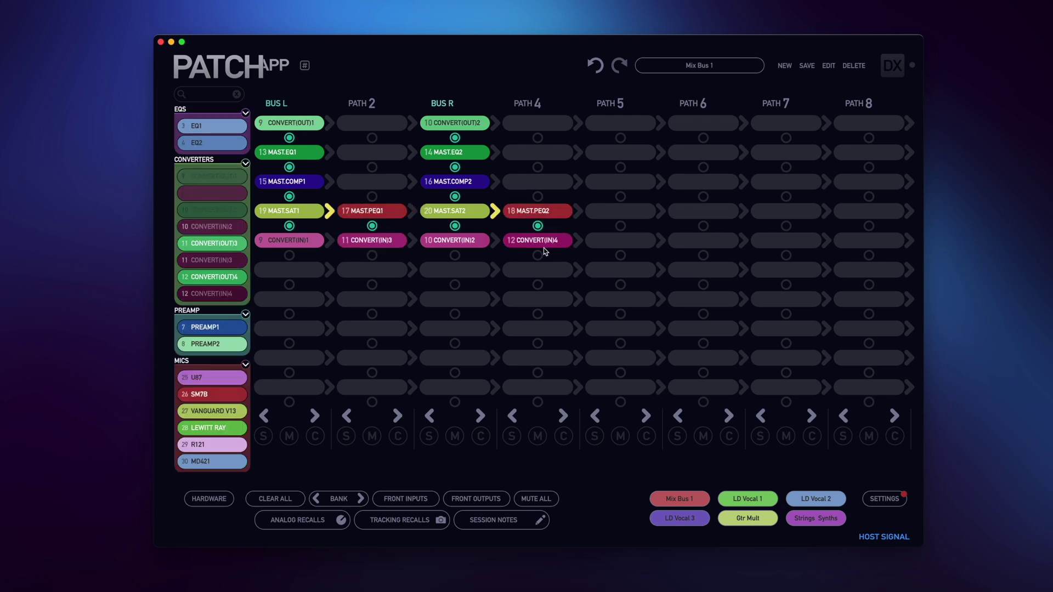
pyautogui.click(160, 43)
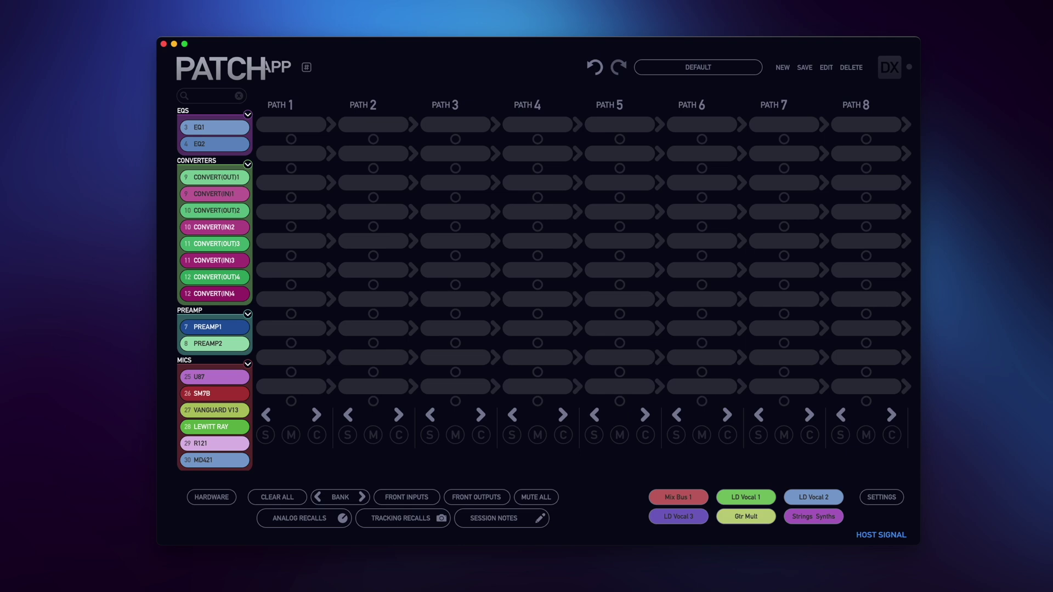
# - Browse the Hardware Setup list, then reveal the routings folder from the stored routings list
pyautogui.click(221, 500)
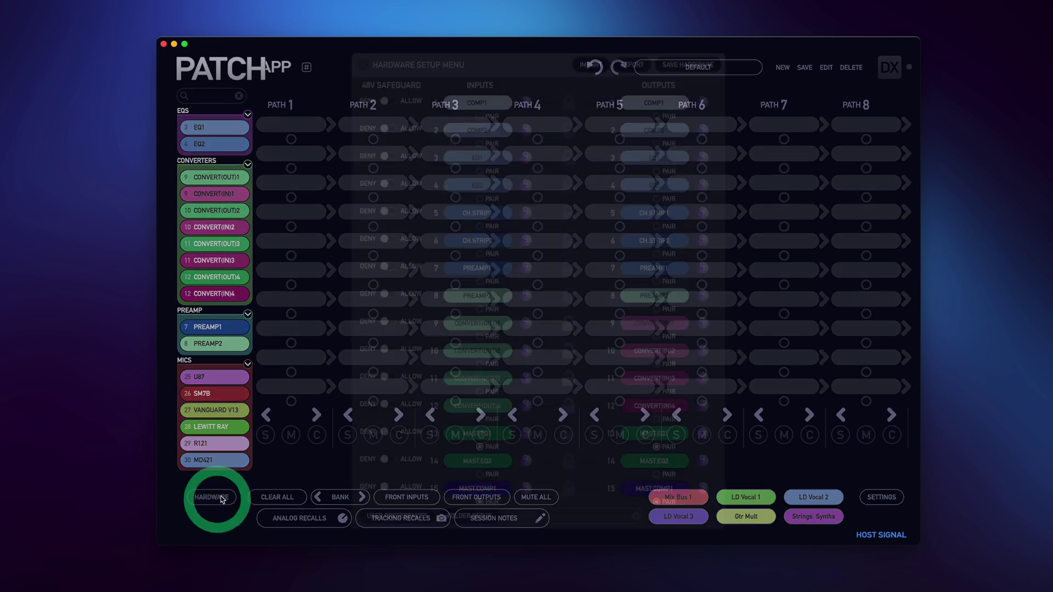
pyautogui.scroll(-10, 608, 337)
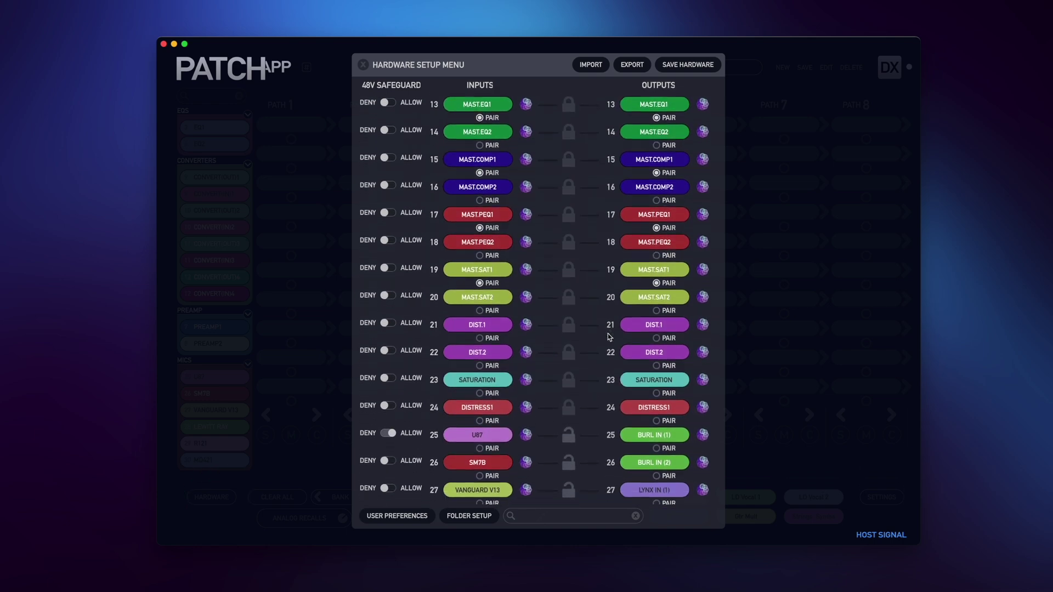
pyautogui.scroll(10, 608, 337)
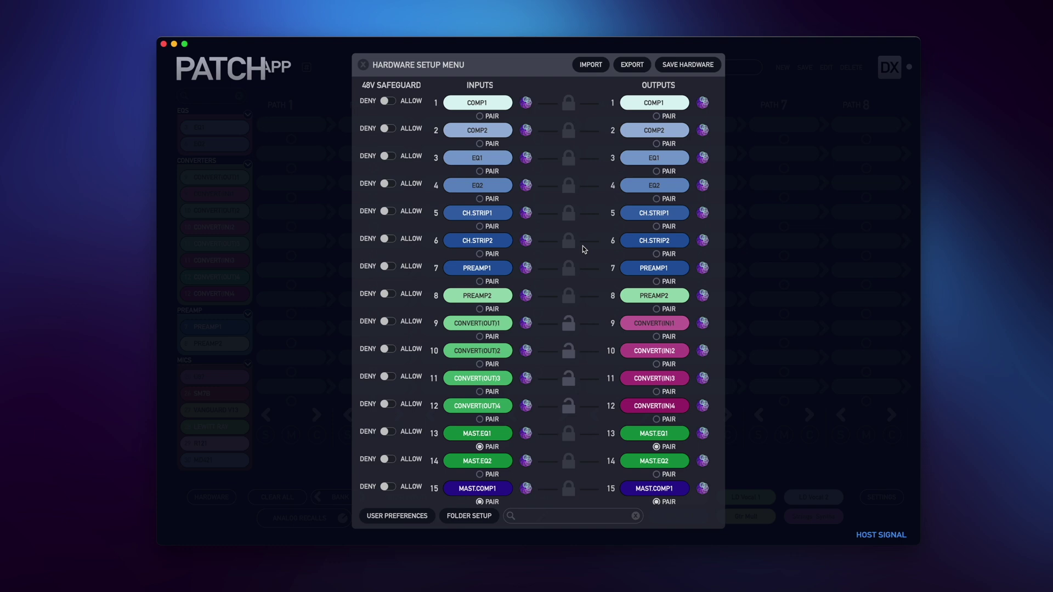
pyautogui.click(363, 66)
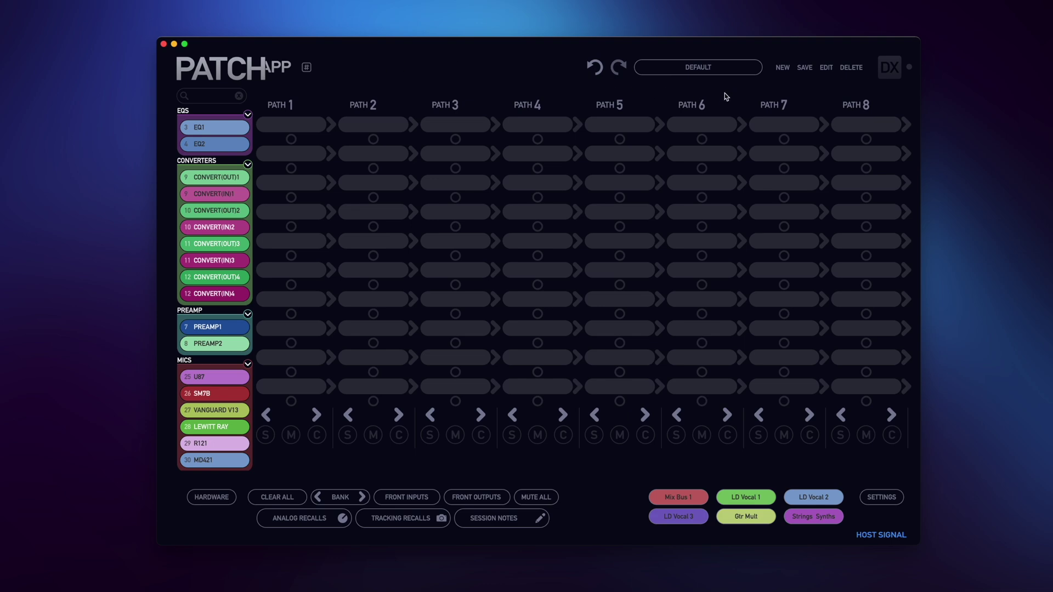
pyautogui.click(724, 72)
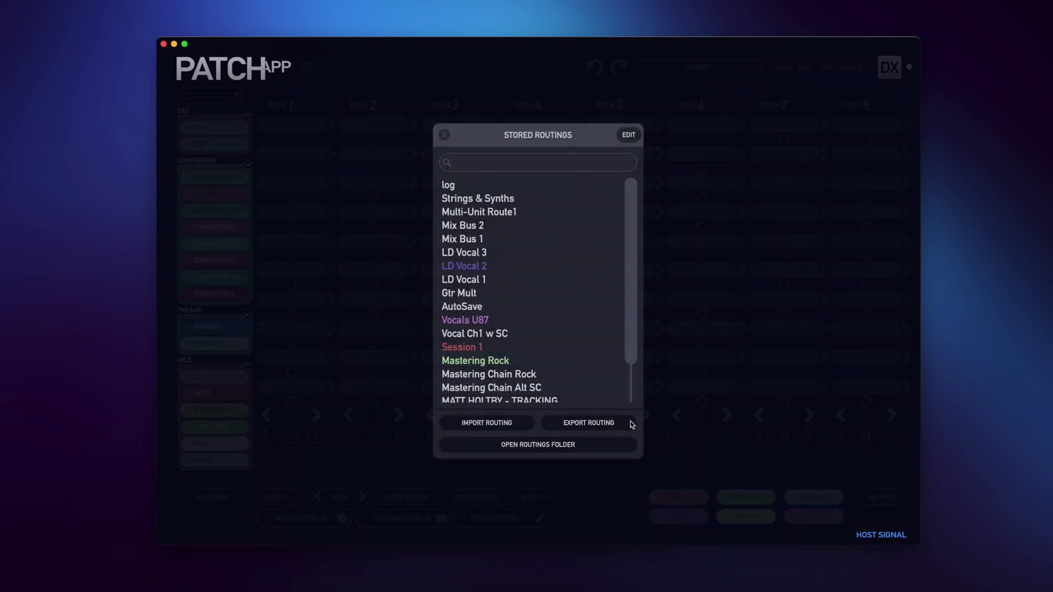
pyautogui.click(539, 445)
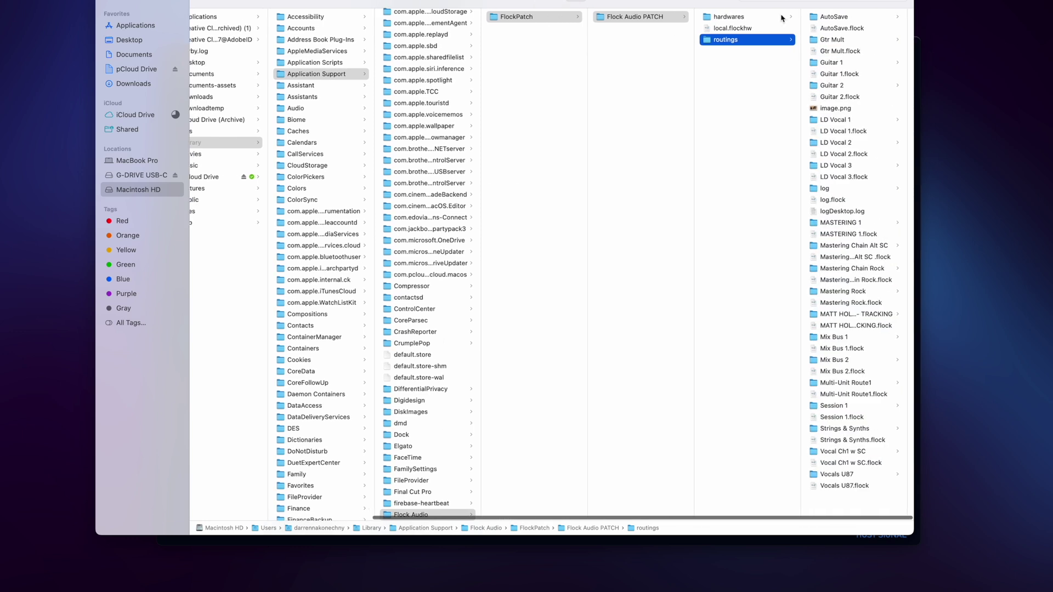
# - Navigate Finder into hardwares > Hardware Backups to show auto1.flockhw
pyautogui.click(739, 17)
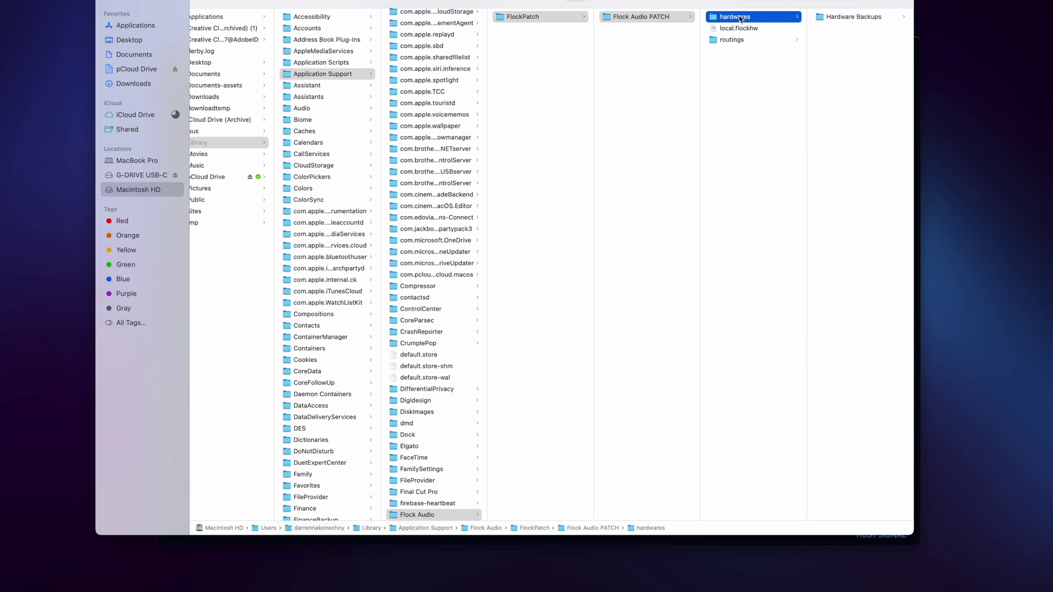
pyautogui.click(851, 17)
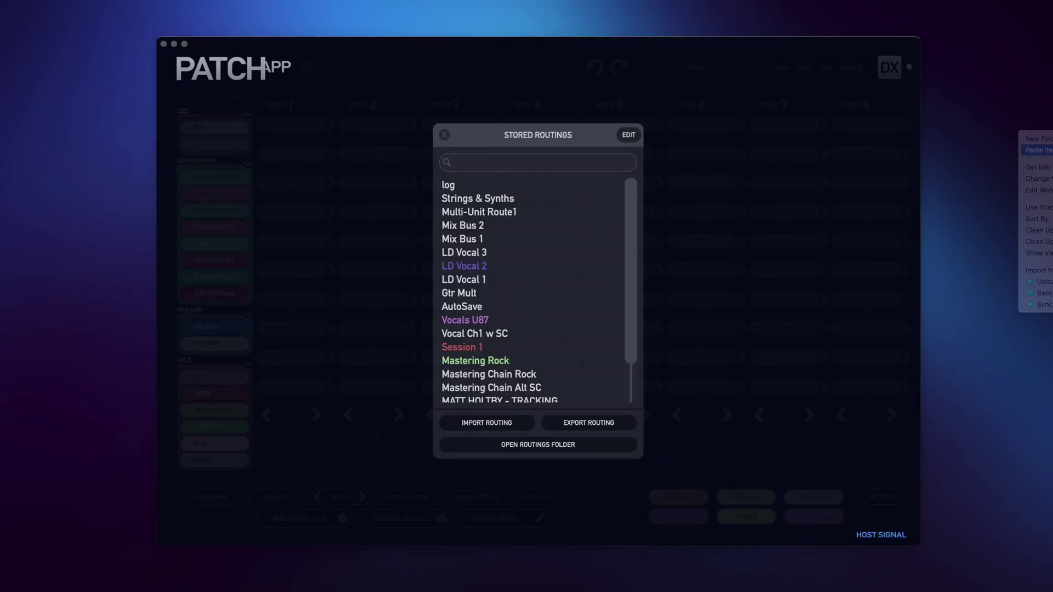
# - Import the auto1.flockhw backup from the Desktop into Hardware Setup
pyautogui.click(445, 134)
pyautogui.click(211, 497)
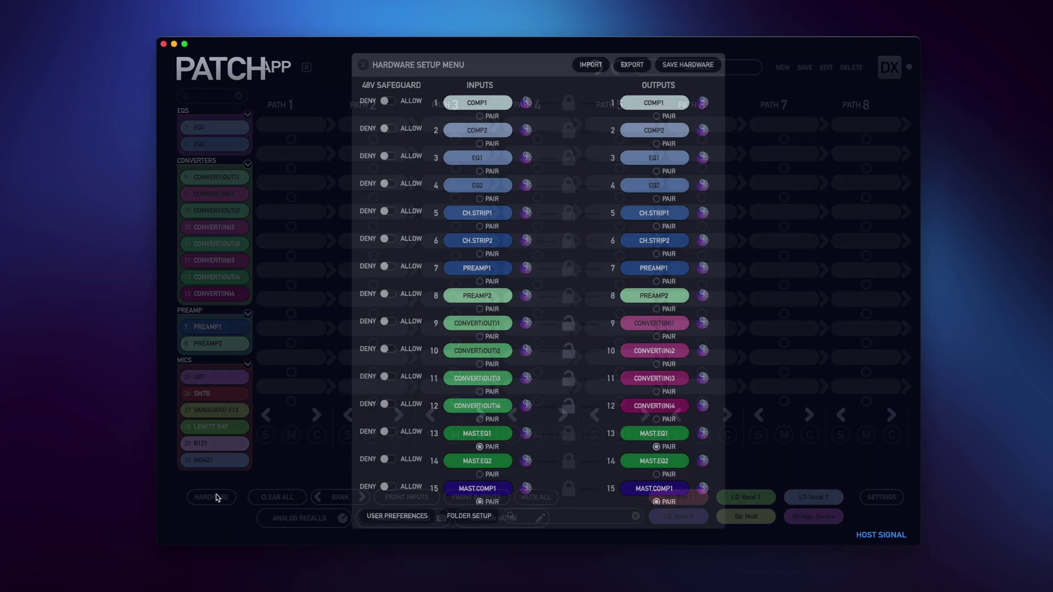
pyautogui.click(596, 67)
pyautogui.press('super+shift+d')
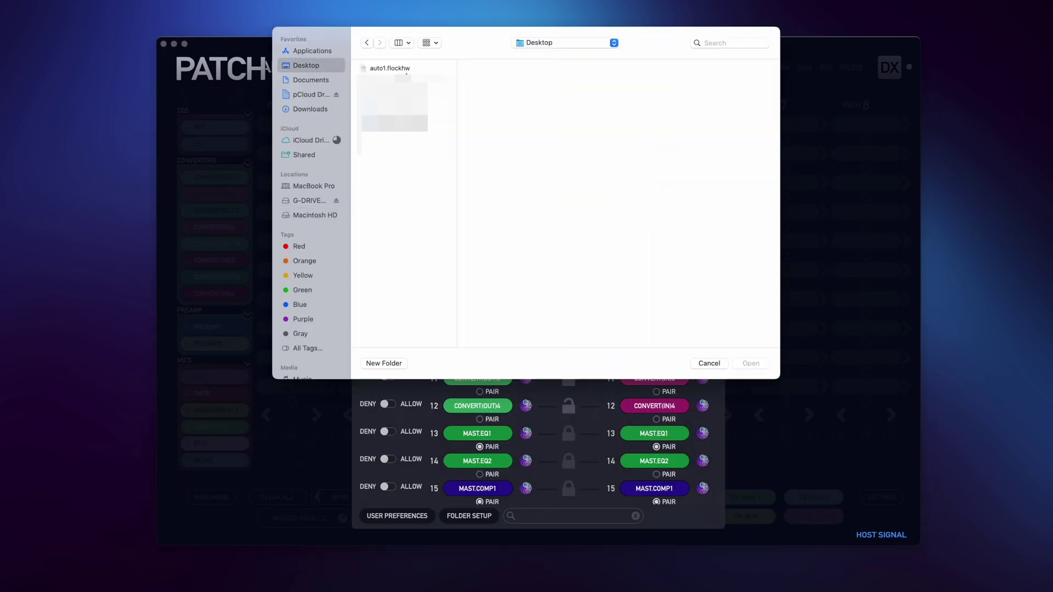
pyautogui.click(749, 363)
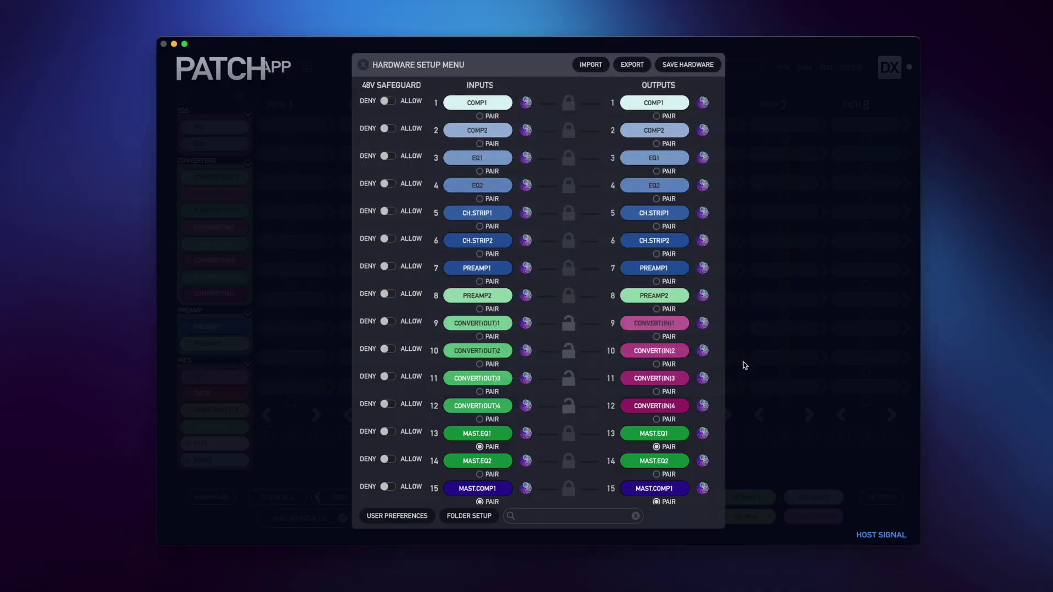